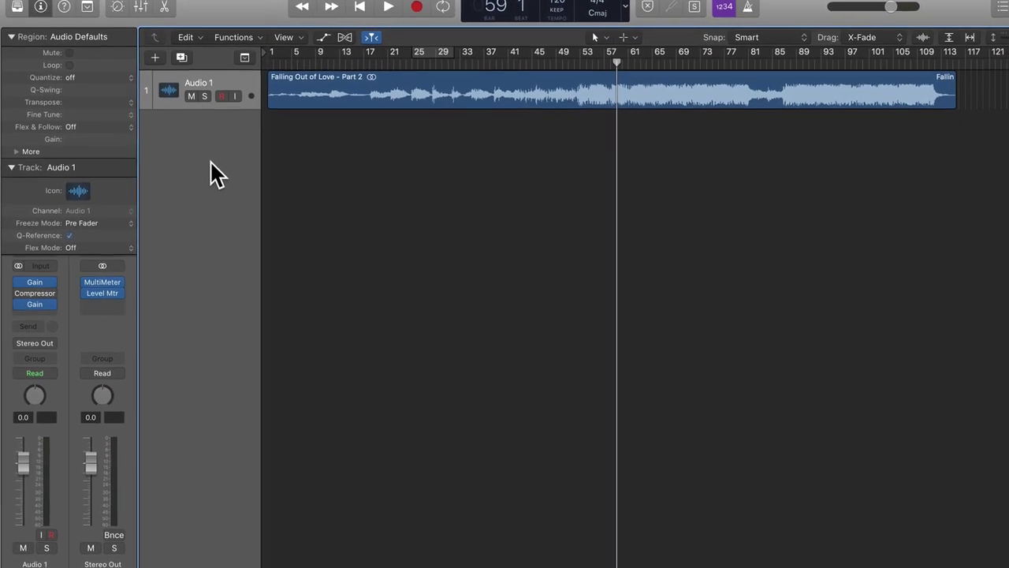
Create a new Audio 2 track and insert a stereo Test Oscillator in its first Audio FX slot.
{"action": "key", "text": "alt+super+a"}
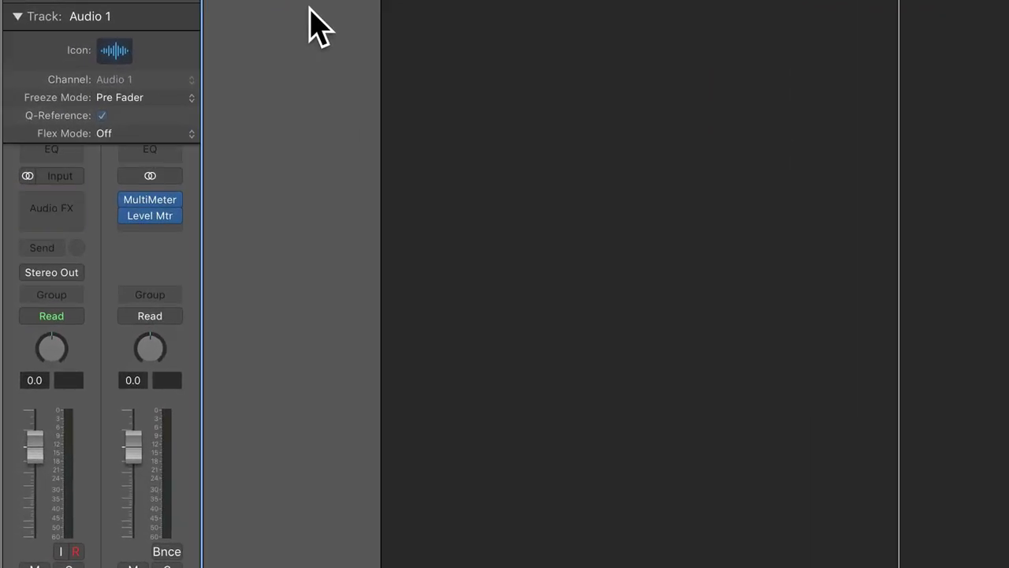
{"action": "left_click", "coordinate": [64, 205]}
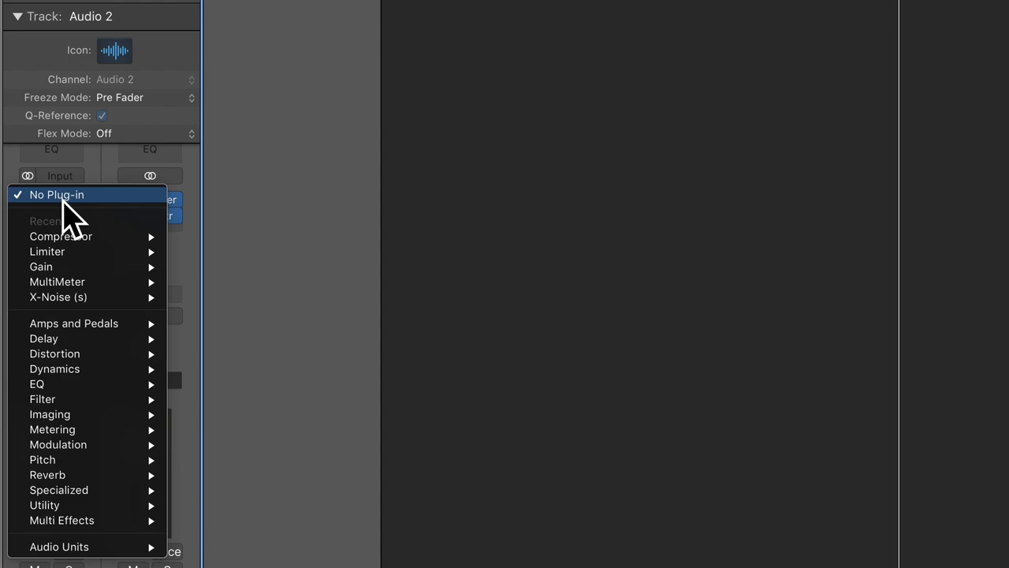
{"action": "mouse_move", "coordinate": [86, 505]}
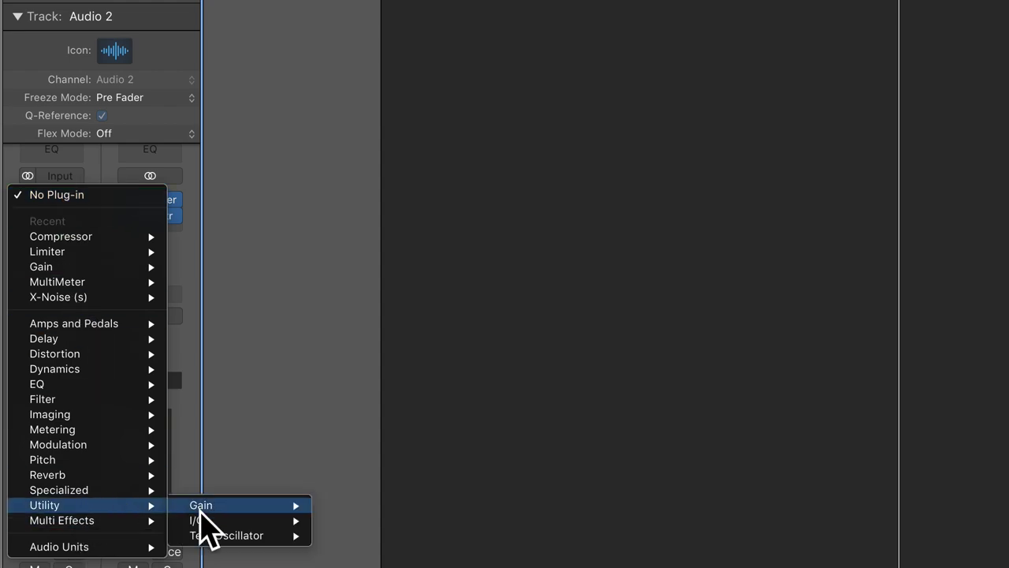
{"action": "mouse_move", "coordinate": [207, 535]}
{"action": "left_click", "coordinate": [365, 537]}
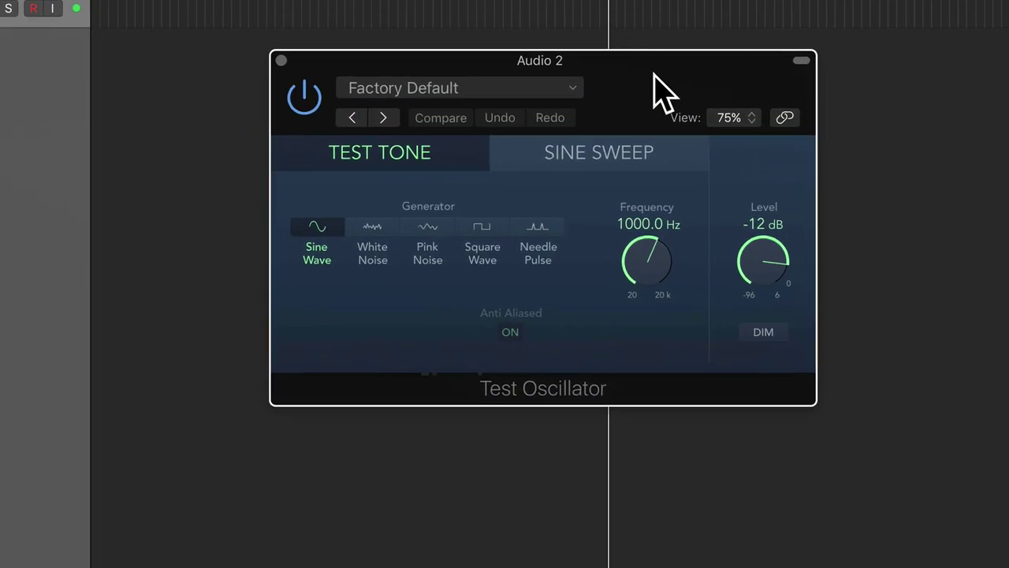
Nudge the Test Oscillator window left and bypass the plug-in to stop the 1000 Hz tone.
{"action": "left_click_drag", "start_coordinate": [655, 74], "coordinate": [642, 74]}
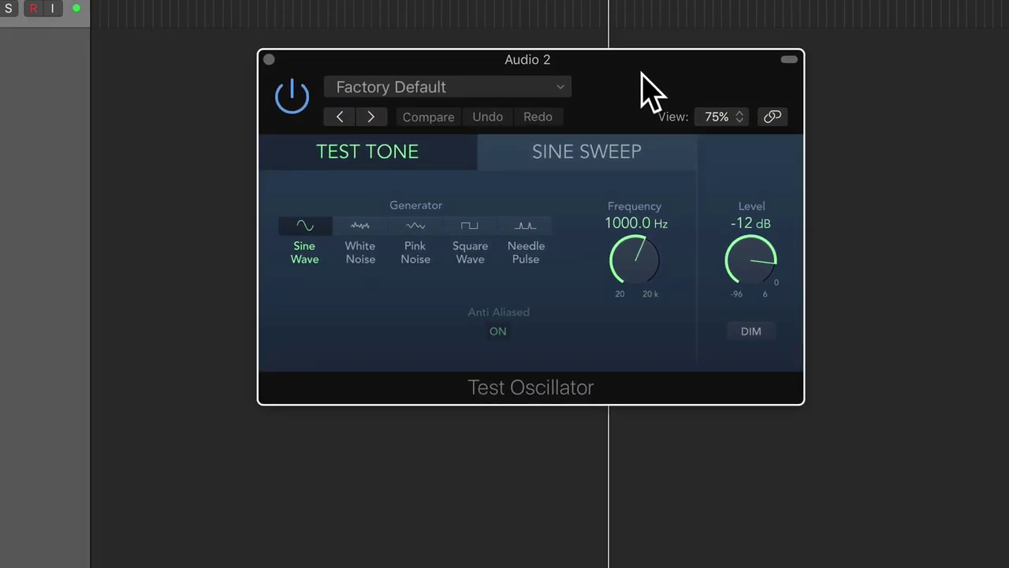
{"action": "left_click", "coordinate": [291, 91]}
Raise the test tone to 2000 Hz, audition it briefly, then bypass the oscillator again.
{"action": "mouse_move", "coordinate": [634, 268]}
{"action": "left_mouse_down"}
{"action": "mouse_move", "coordinate": [631, 239]}
{"action": "mouse_move", "coordinate": [636, 280]}
{"action": "mouse_move", "coordinate": [636, 271]}
{"action": "left_mouse_up"}
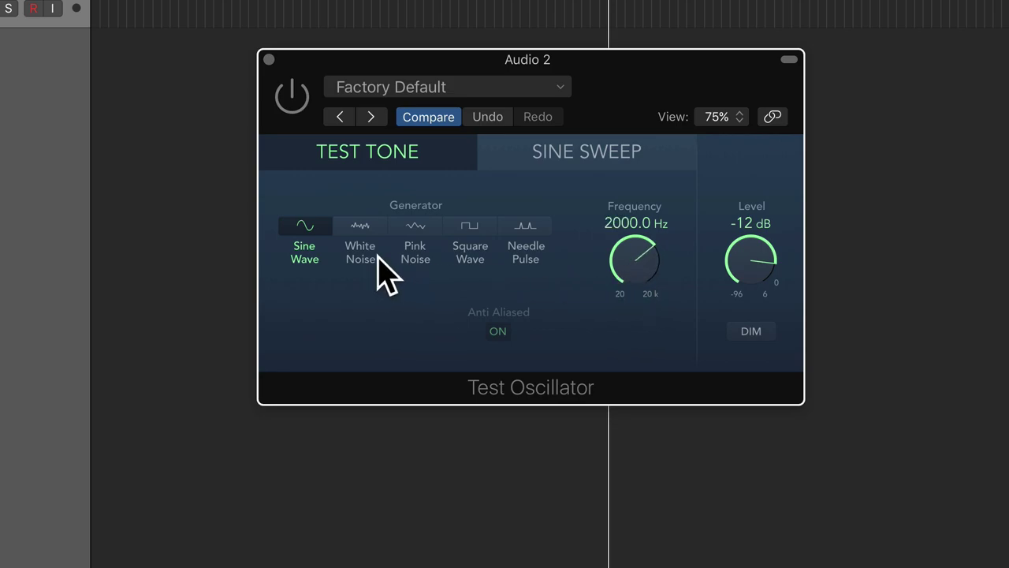
{"action": "left_click", "coordinate": [304, 104]}
{"action": "left_click", "coordinate": [300, 105]}
Audition the test tone at 3000, 4000 and 8000 Hz, leaving it bypassed at 8000 Hz.
{"action": "left_click_drag", "start_coordinate": [638, 268], "coordinate": [636, 254]}
{"action": "left_click", "coordinate": [293, 94]}
{"action": "left_click", "coordinate": [291, 94]}
{"action": "left_click_drag", "start_coordinate": [631, 263], "coordinate": [634, 253]}
{"action": "left_click", "coordinate": [298, 108]}
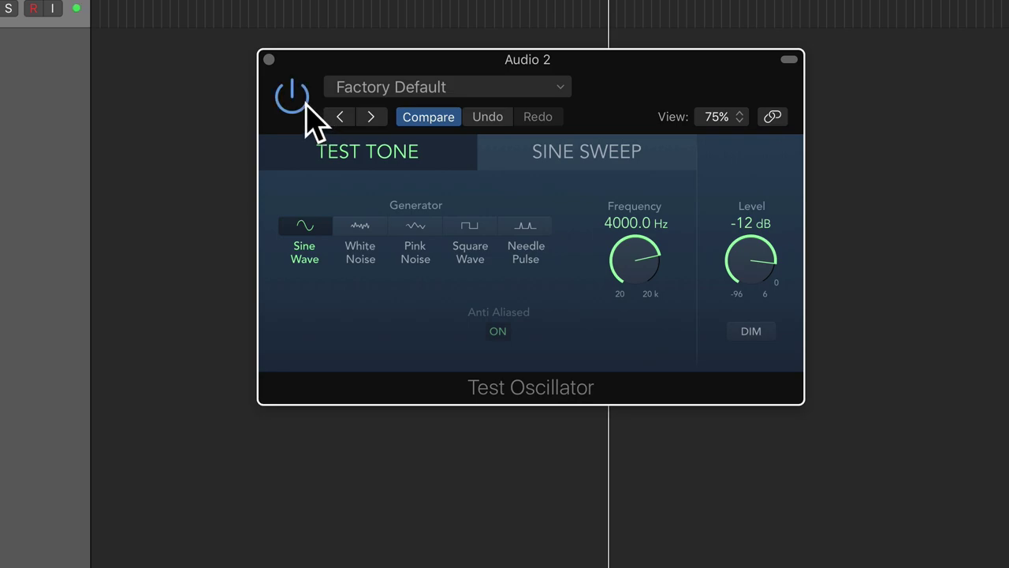
{"action": "left_click", "coordinate": [297, 104]}
{"action": "left_click_drag", "start_coordinate": [634, 263], "coordinate": [636, 230]}
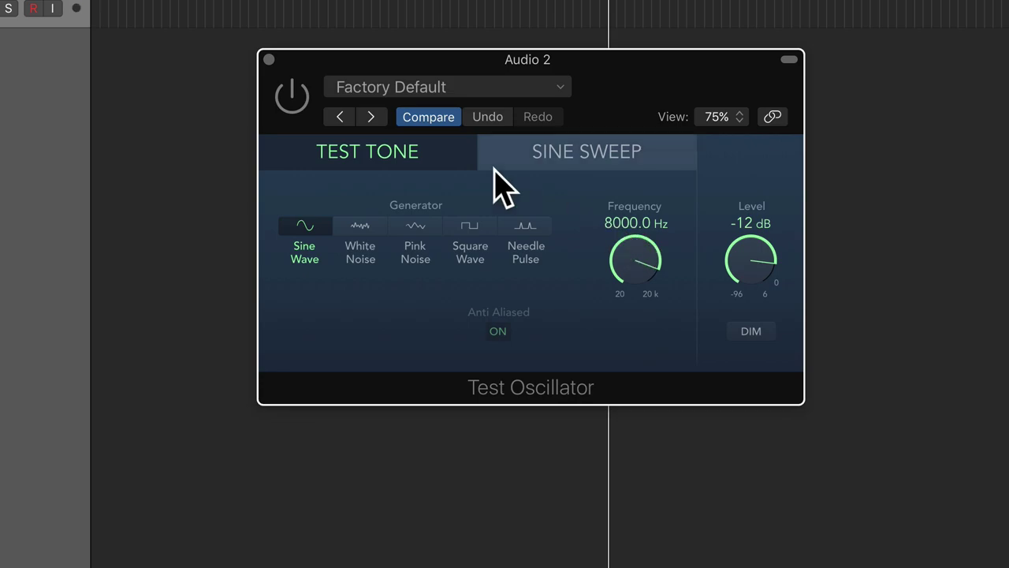
{"action": "left_click", "coordinate": [298, 105]}
{"action": "left_click", "coordinate": [297, 101]}
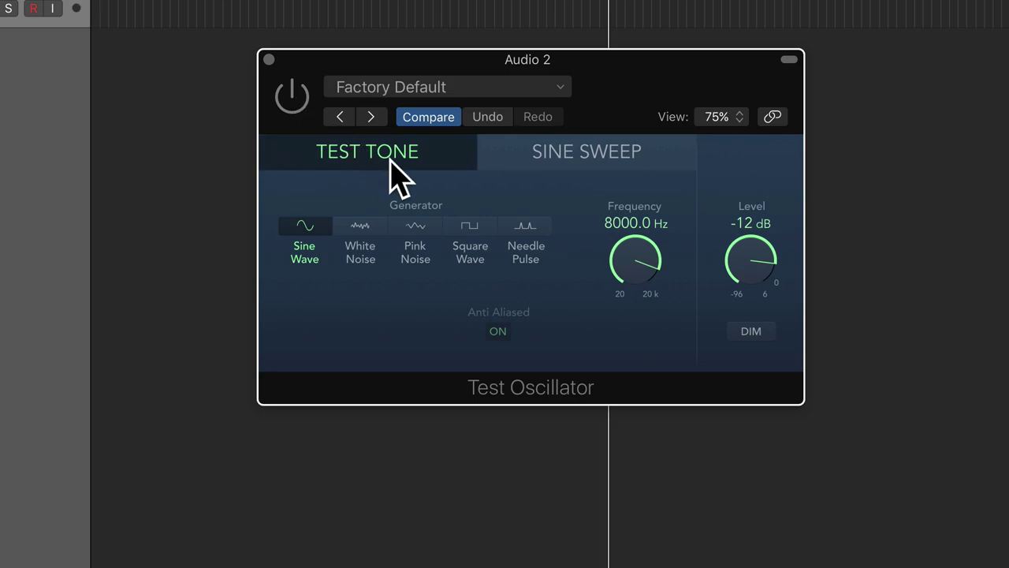
Return the test tone to 1000 Hz and insert a stereo Channel EQ after the Test Oscillator.
{"action": "left_click_drag", "start_coordinate": [626, 255], "coordinate": [638, 329]}
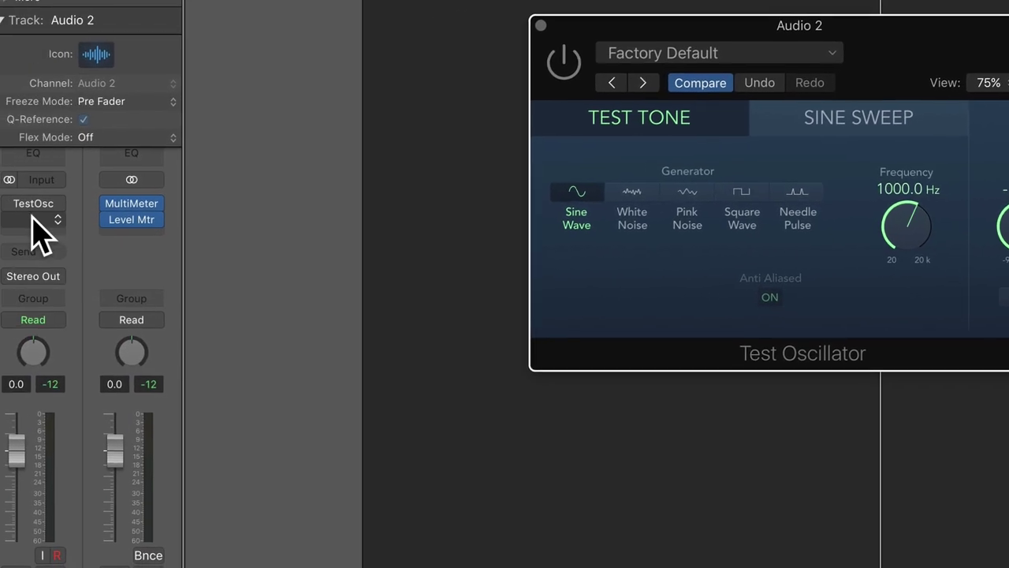
{"action": "left_click", "coordinate": [33, 219]}
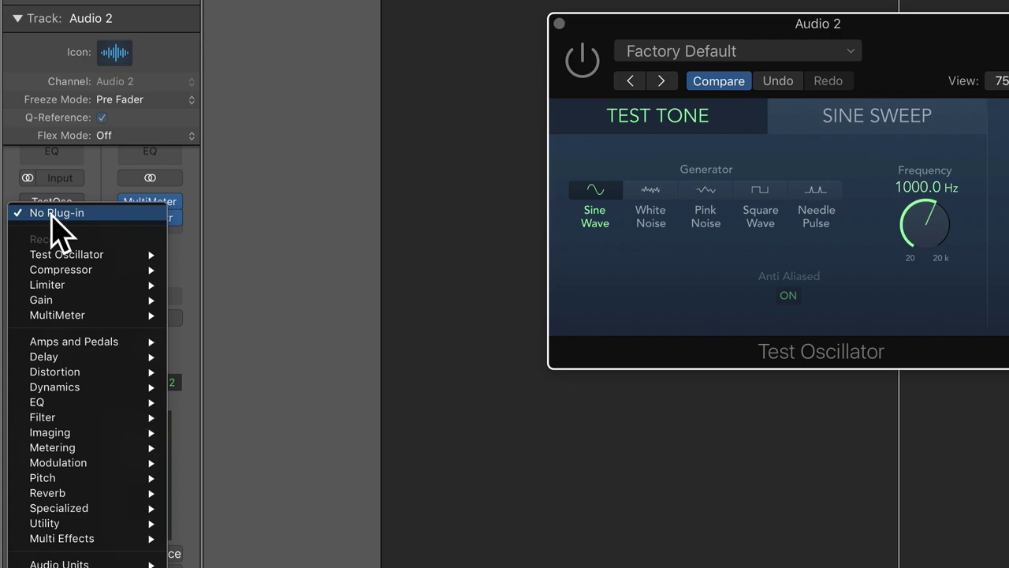
{"action": "mouse_move", "coordinate": [137, 399]}
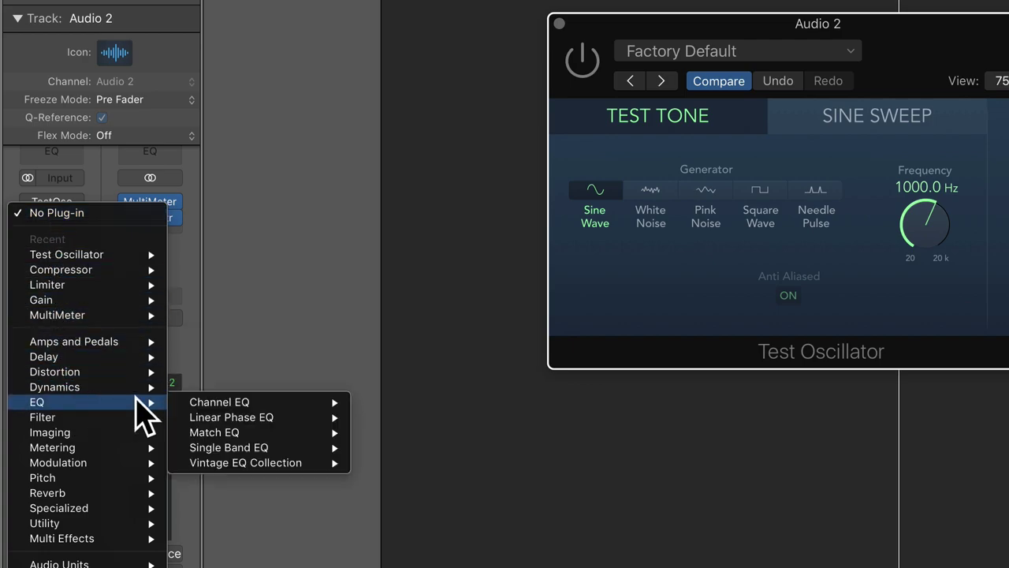
{"action": "mouse_move", "coordinate": [203, 404]}
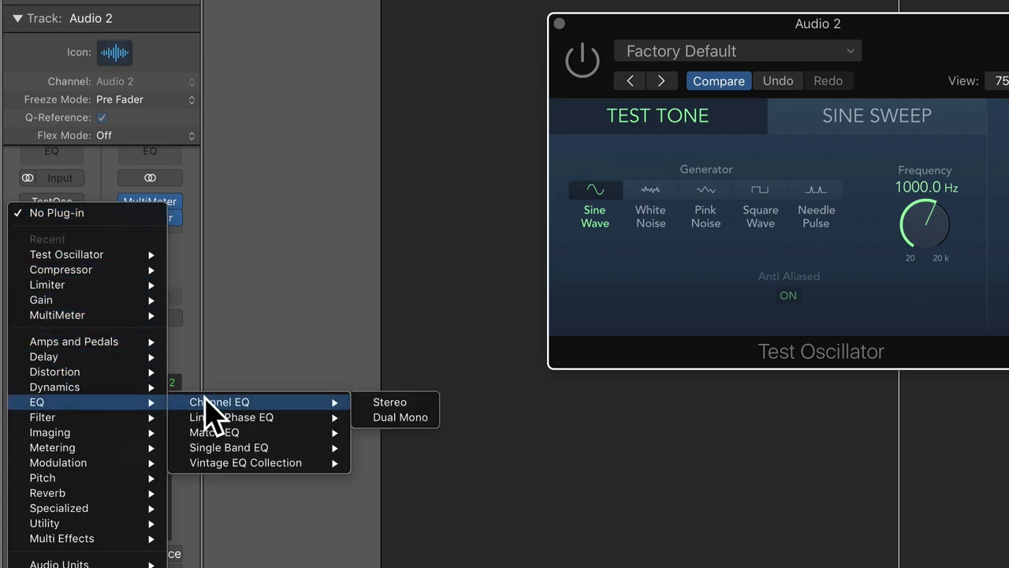
{"action": "left_click", "coordinate": [392, 405]}
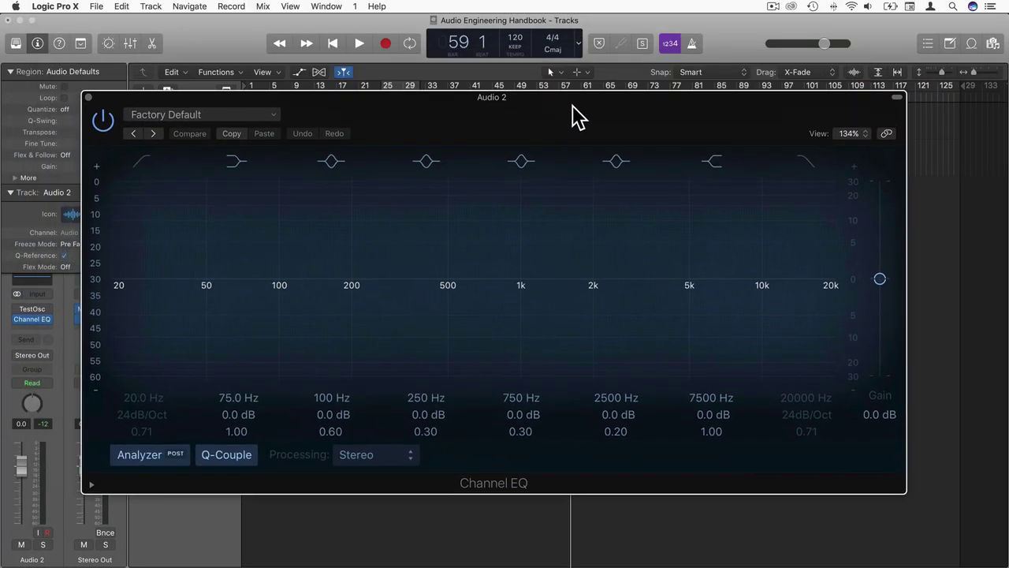
Move and shrink the Channel EQ window so the Test Oscillator window is uncovered.
{"action": "left_click_drag", "start_coordinate": [597, 134], "coordinate": [605, 163]}
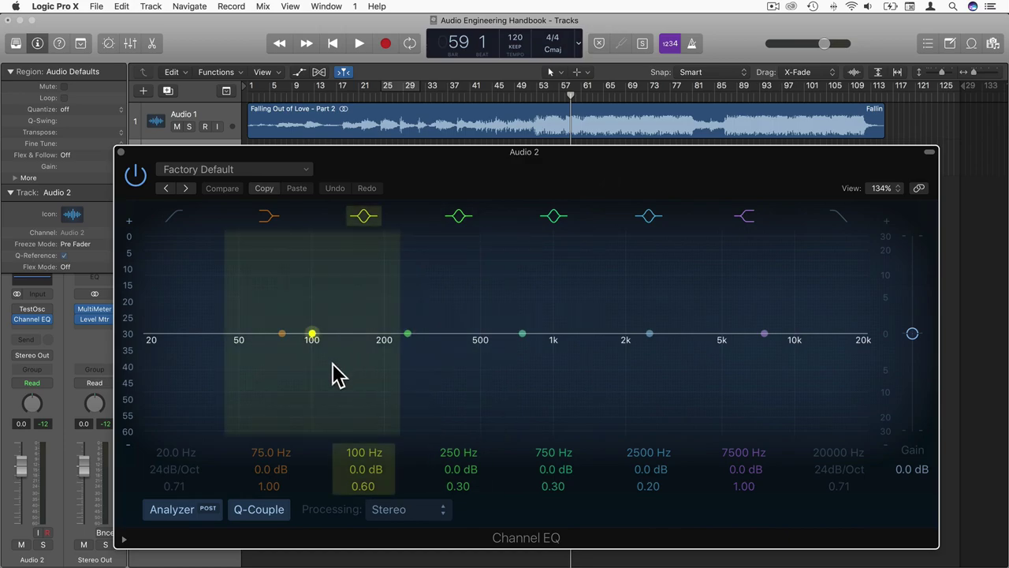
{"action": "left_click", "coordinate": [171, 514]}
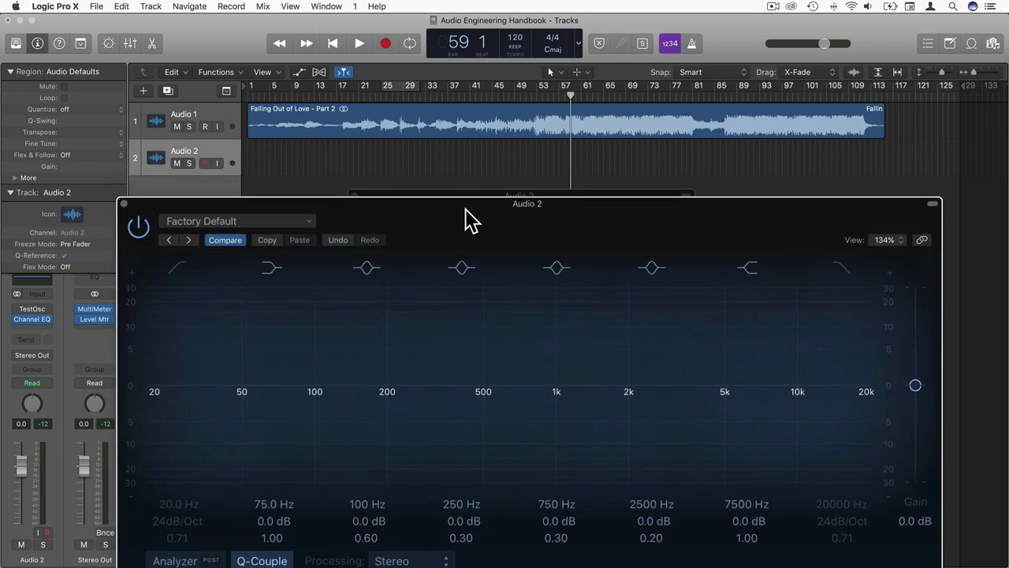
{"action": "left_click_drag", "start_coordinate": [465, 217], "coordinate": [468, 194]}
{"action": "left_click_drag", "start_coordinate": [942, 563], "coordinate": [730, 432]}
{"action": "left_click_drag", "start_coordinate": [633, 202], "coordinate": [698, 286]}
Turn the oscillator on, move its window upper right, and enable the EQ analyzer showing the 1 kHz peak.
{"action": "left_click", "coordinate": [370, 221]}
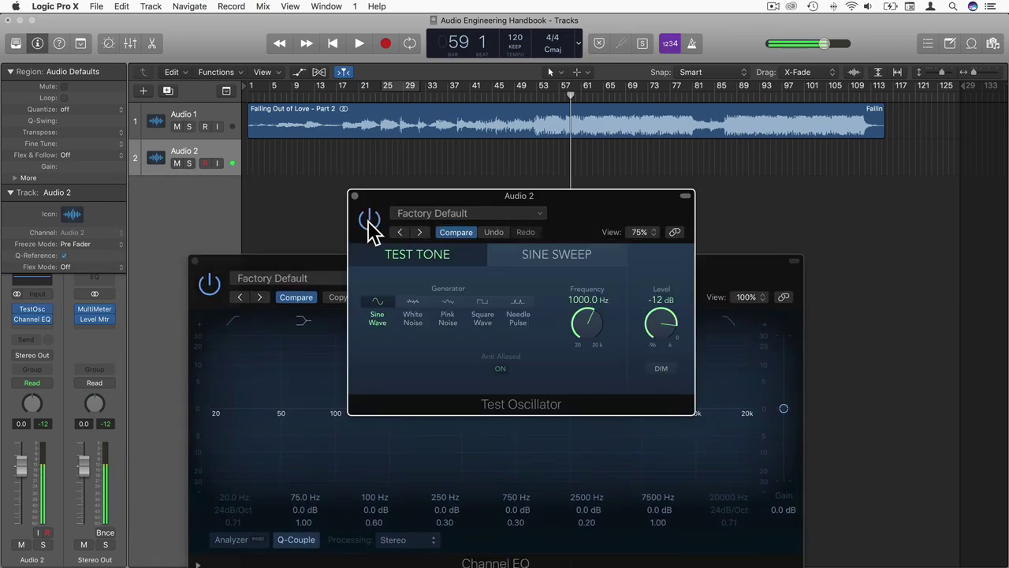
{"action": "left_click_drag", "start_coordinate": [403, 214], "coordinate": [608, 120]}
{"action": "left_click", "coordinate": [449, 289]}
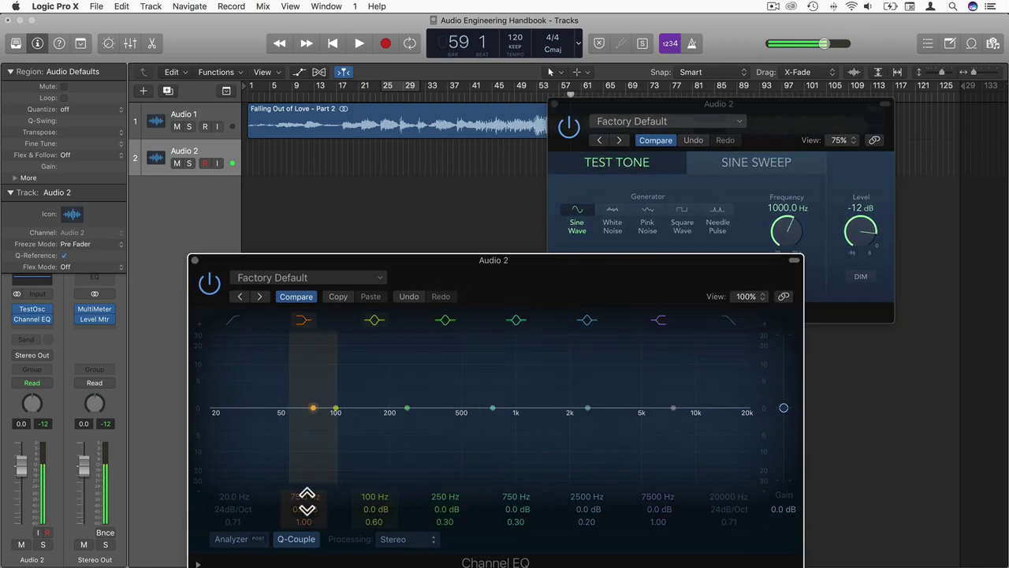
{"action": "left_click", "coordinate": [231, 540]}
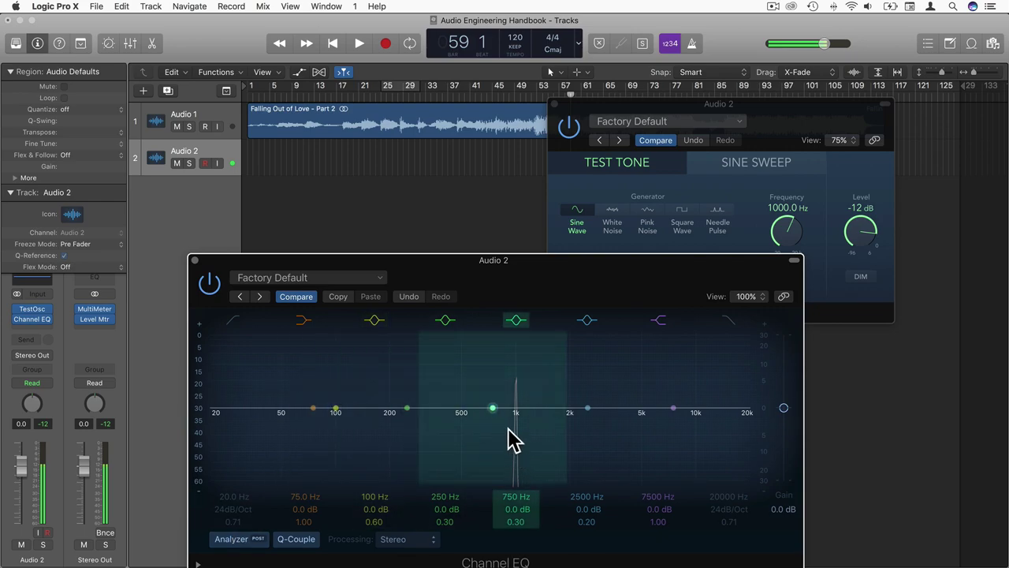
Bypass the 1000 Hz Test Oscillator so the EQ analyzer's peak disappears.
{"action": "left_click", "coordinate": [569, 126]}
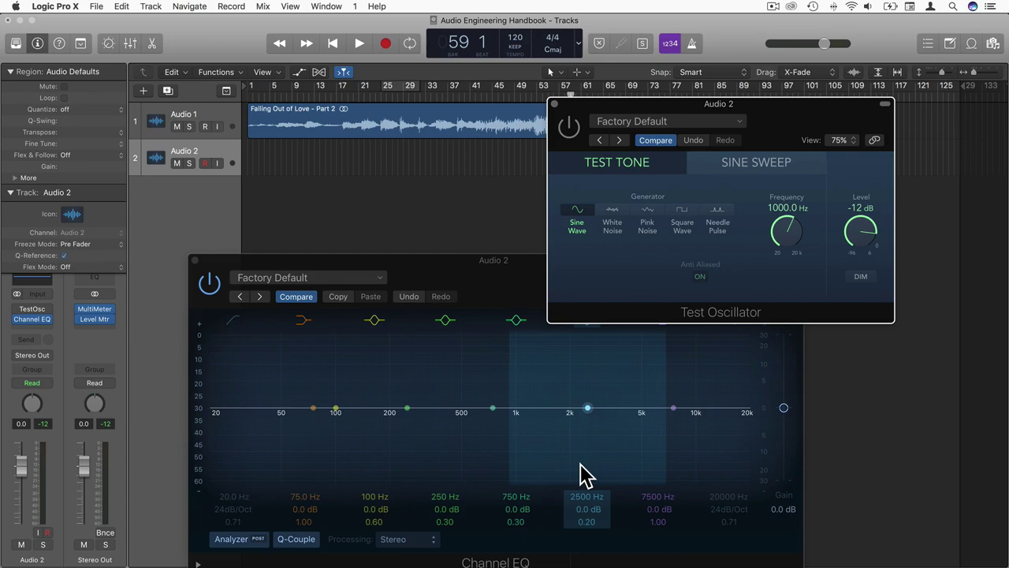
Switch the generator to a 1000 Hz square wave and turn it on to show harmonics in the analyzer.
{"action": "left_click", "coordinate": [682, 213]}
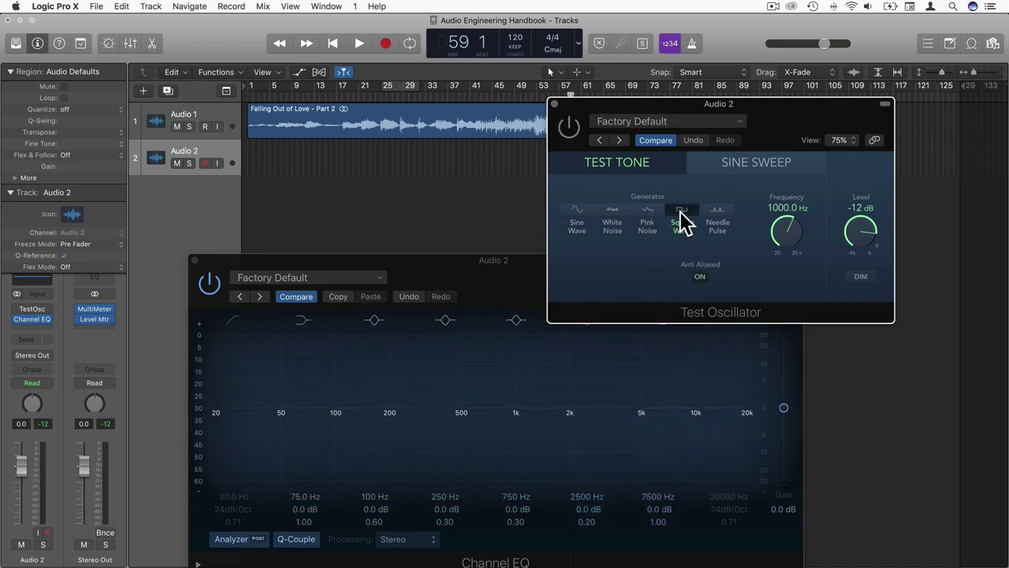
{"action": "left_click", "coordinate": [571, 128]}
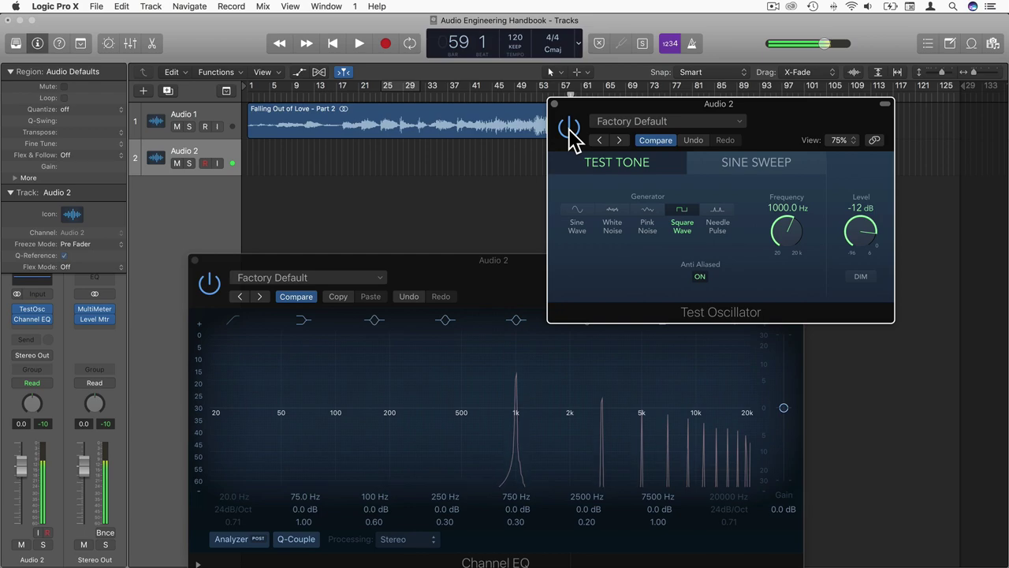